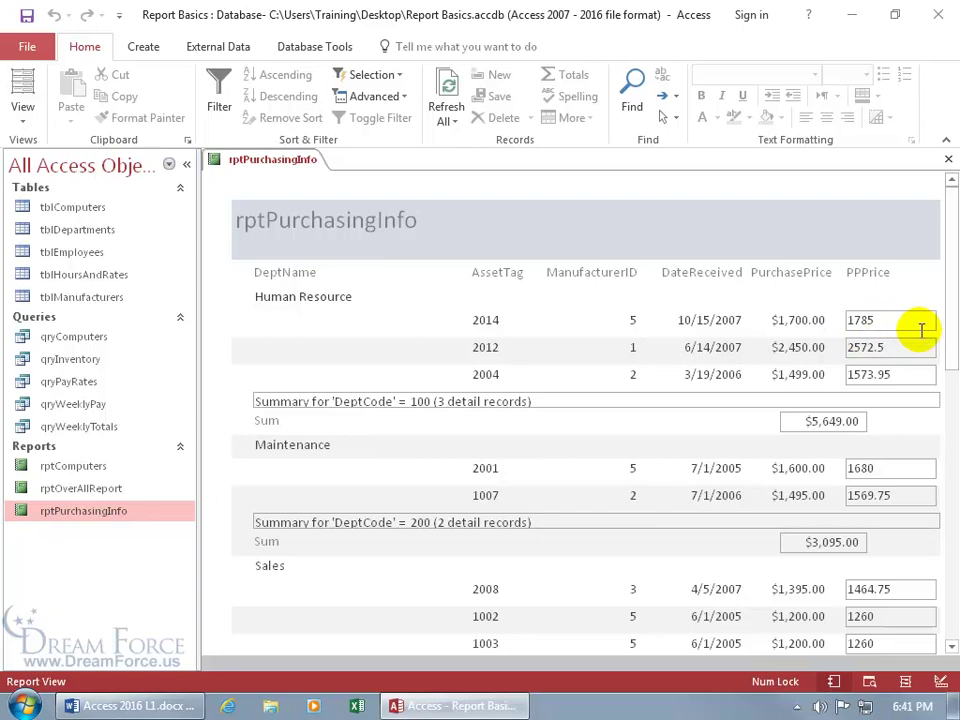
Switch rptPurchasingInfo to Design View and show the properties of the calculated PPPrice text box in the Detail section.
{"action": "right_click", "coordinate": [272, 158]}
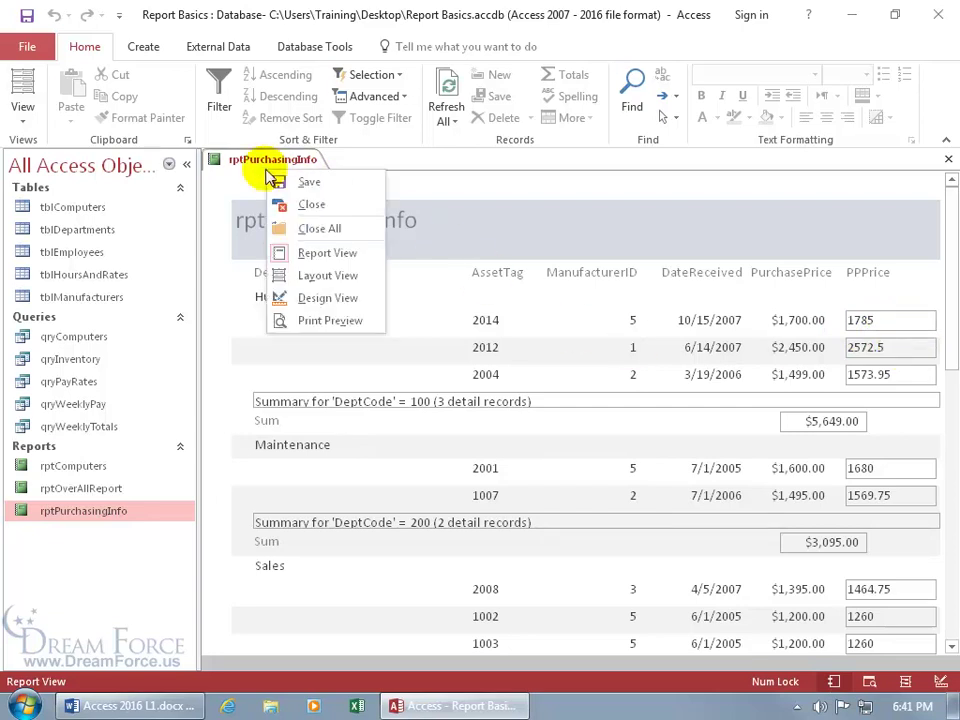
{"action": "left_click", "coordinate": [314, 300]}
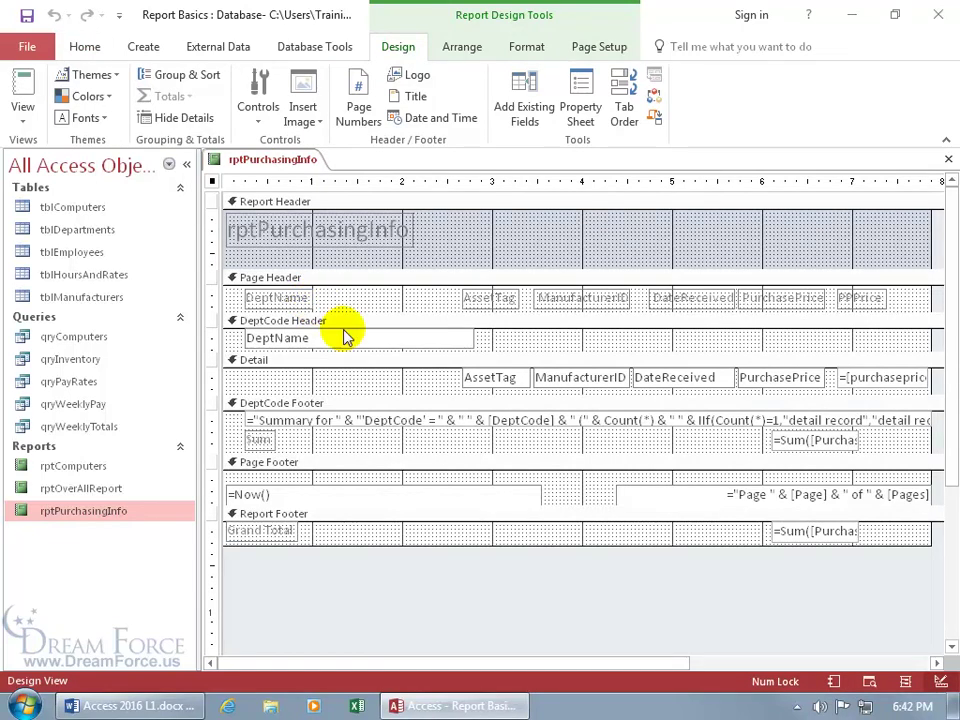
{"action": "left_click", "coordinate": [858, 384]}
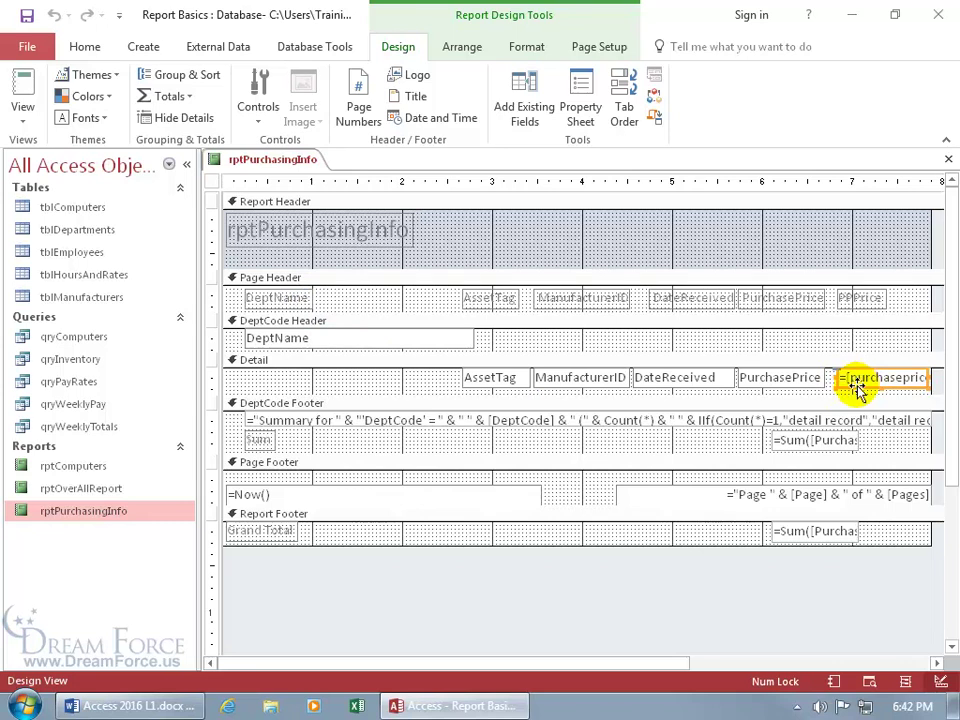
{"action": "double_click", "coordinate": [858, 384]}
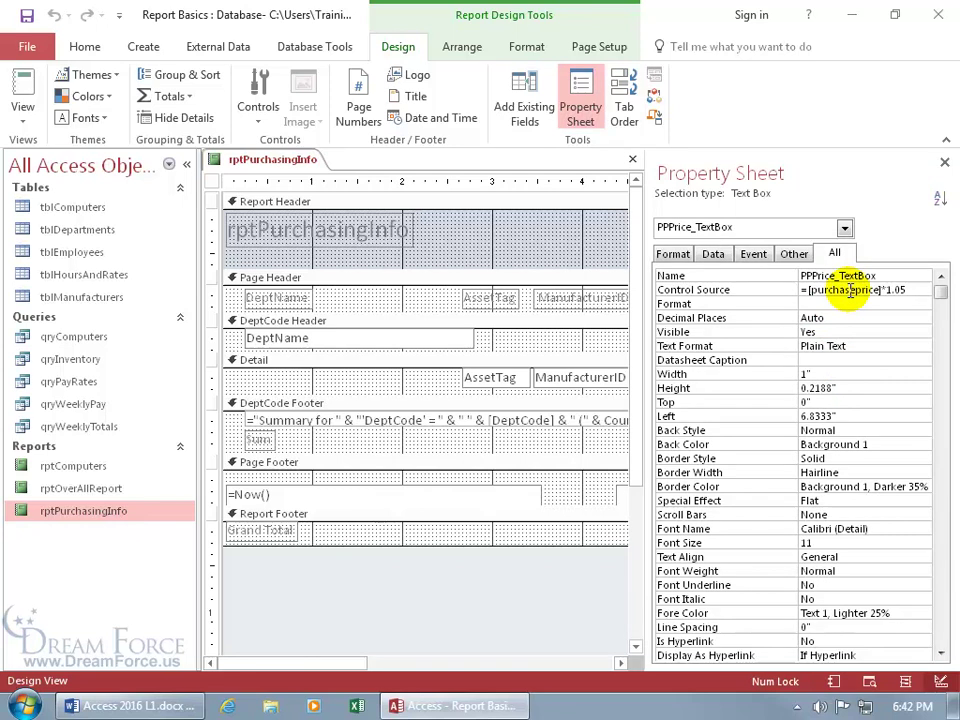
Widen the property sheet and set the PPPrice text box's format to Currency.
{"action": "left_click", "coordinate": [828, 303]}
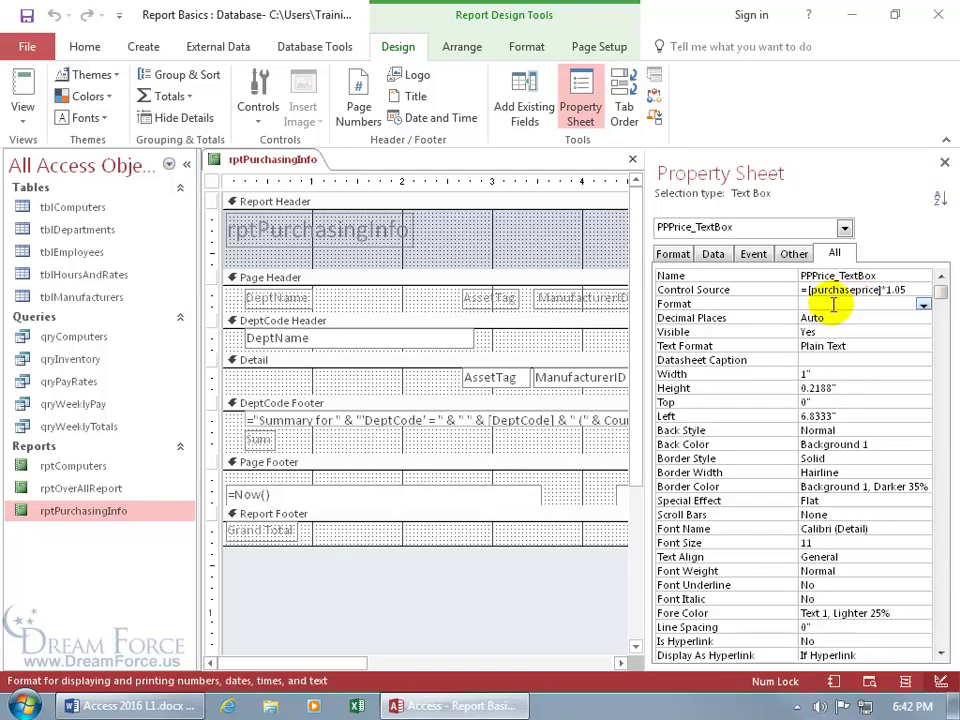
{"action": "left_click", "coordinate": [923, 306]}
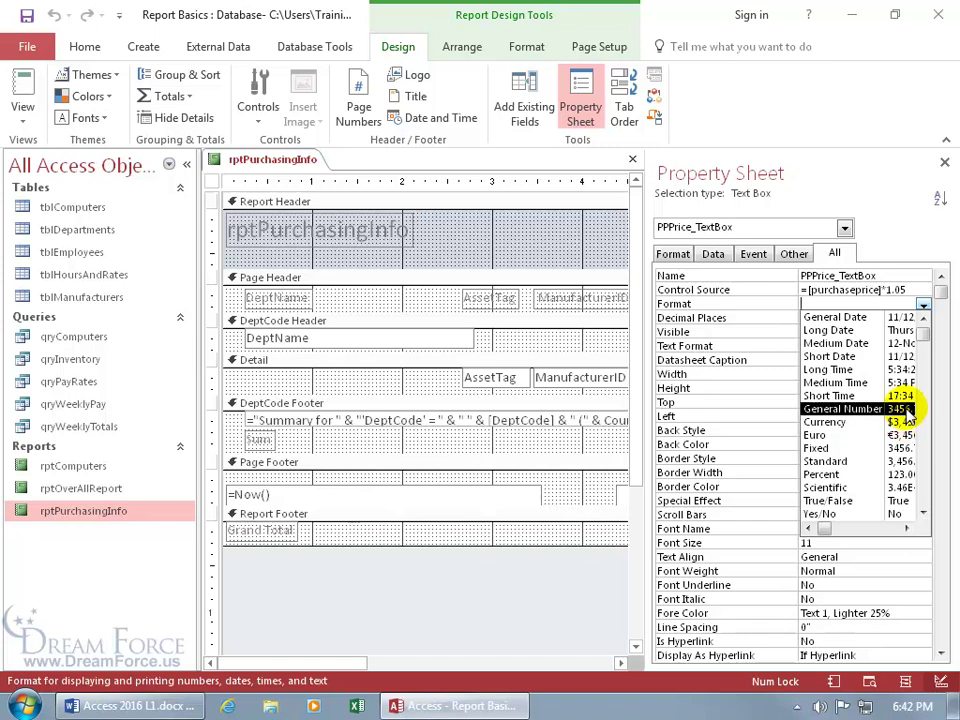
{"action": "left_click_drag", "start_coordinate": [826, 529], "coordinate": [868, 533]}
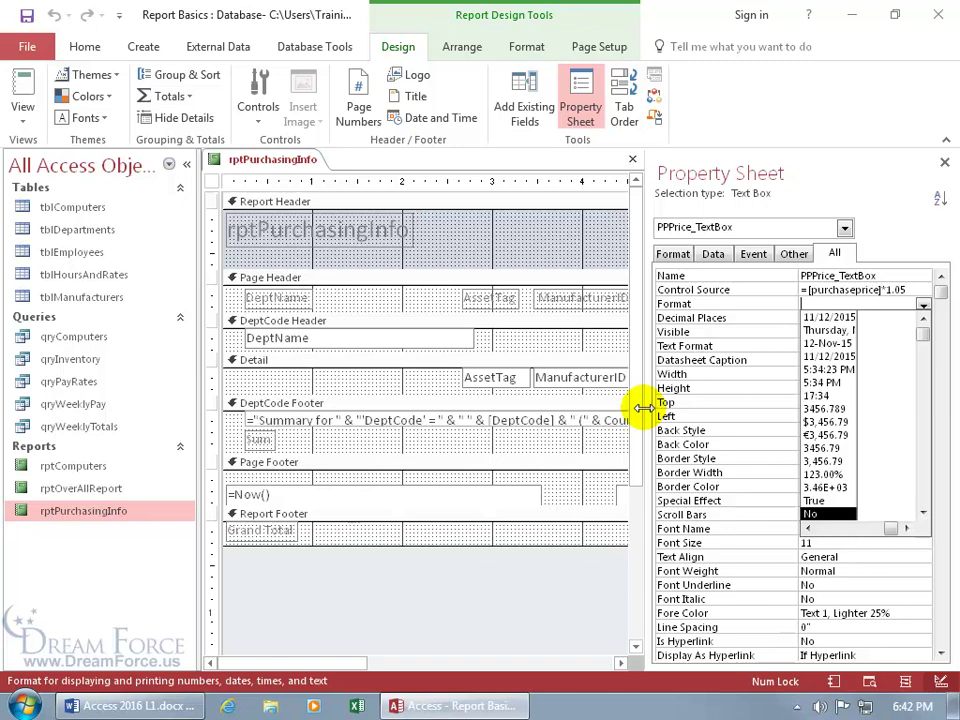
{"action": "left_click_drag", "start_coordinate": [642, 408], "coordinate": [599, 410]}
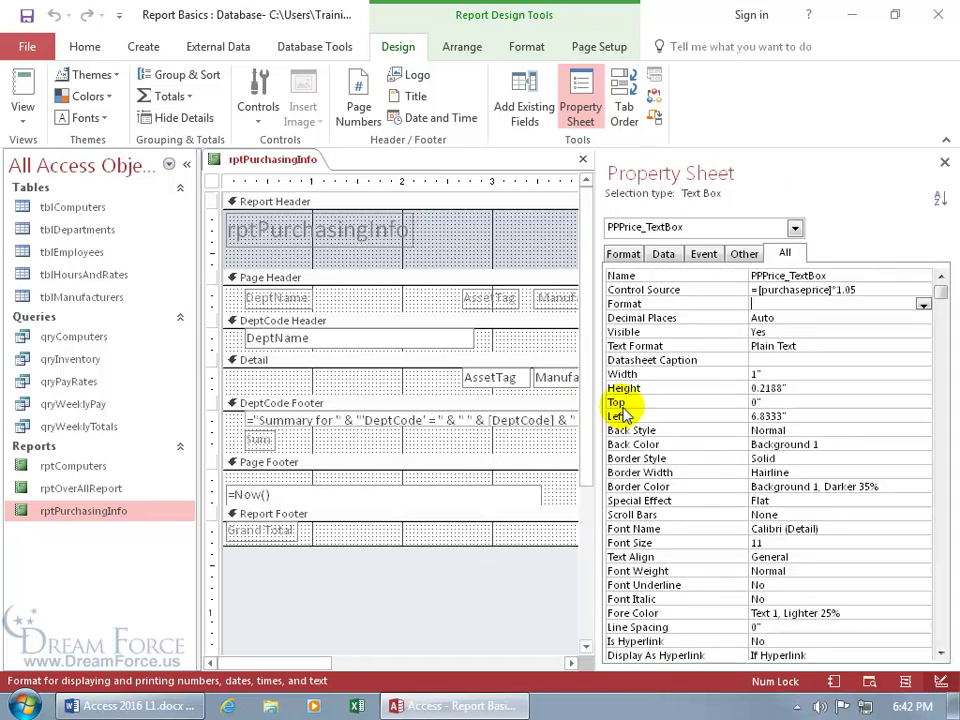
{"action": "left_click", "coordinate": [924, 308]}
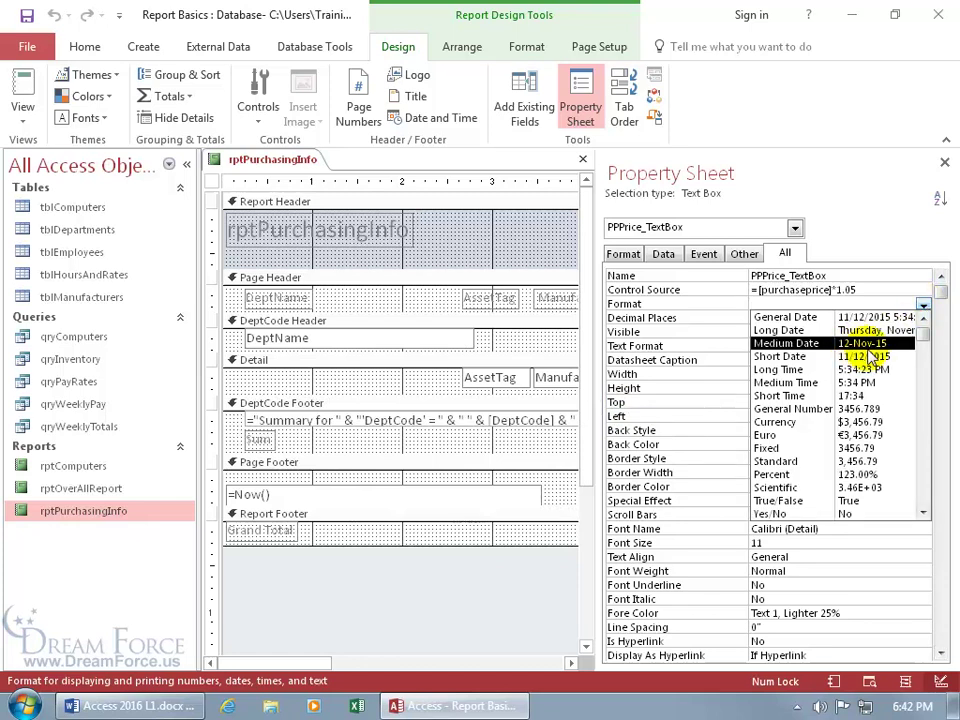
{"action": "left_click", "coordinate": [822, 424]}
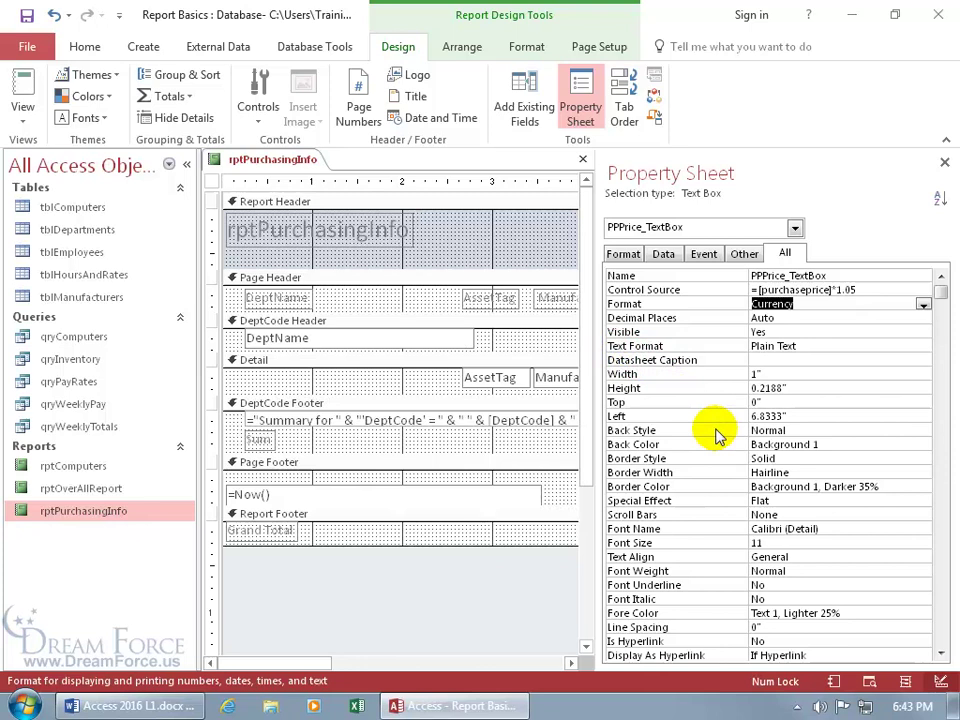
Set the PPPrice text box's border style to Transparent and close the property sheet.
{"action": "left_click", "coordinate": [818, 458]}
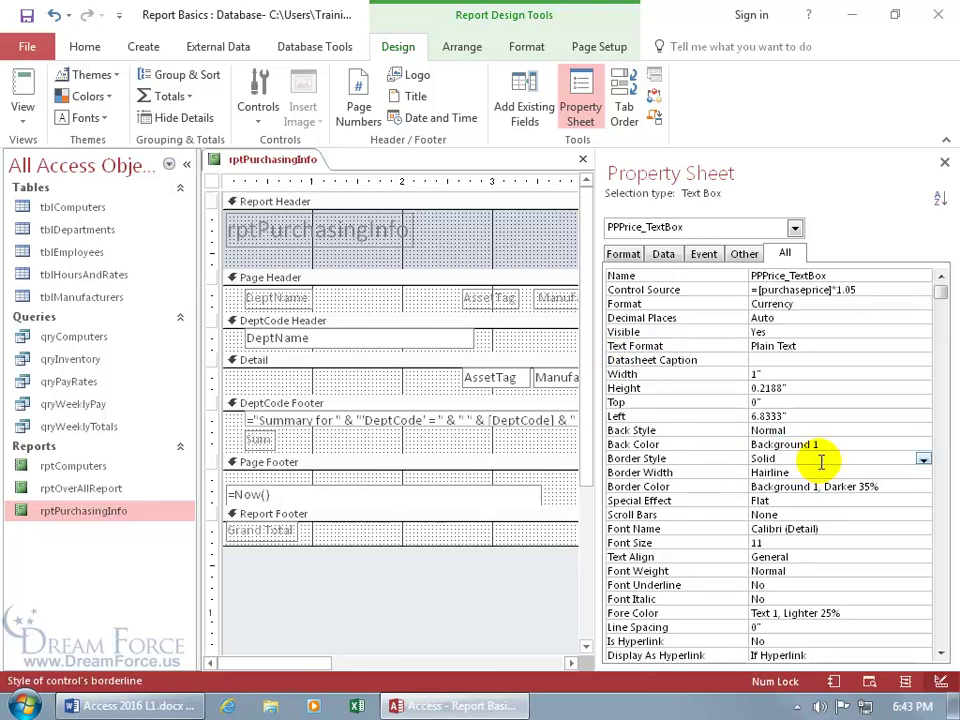
{"action": "left_click", "coordinate": [926, 461]}
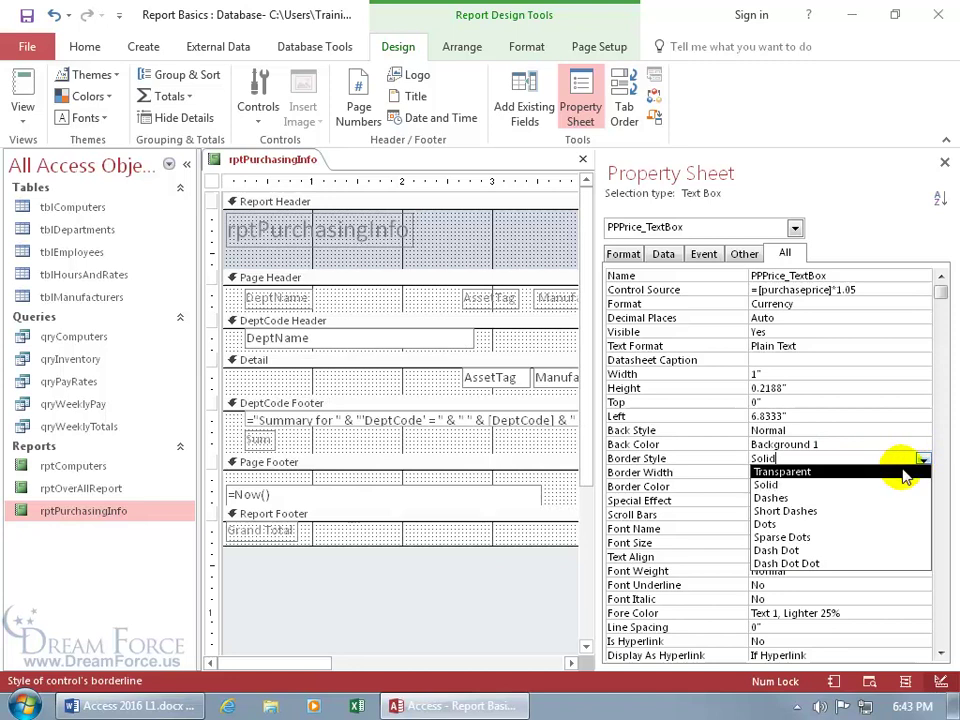
{"action": "left_click", "coordinate": [884, 470]}
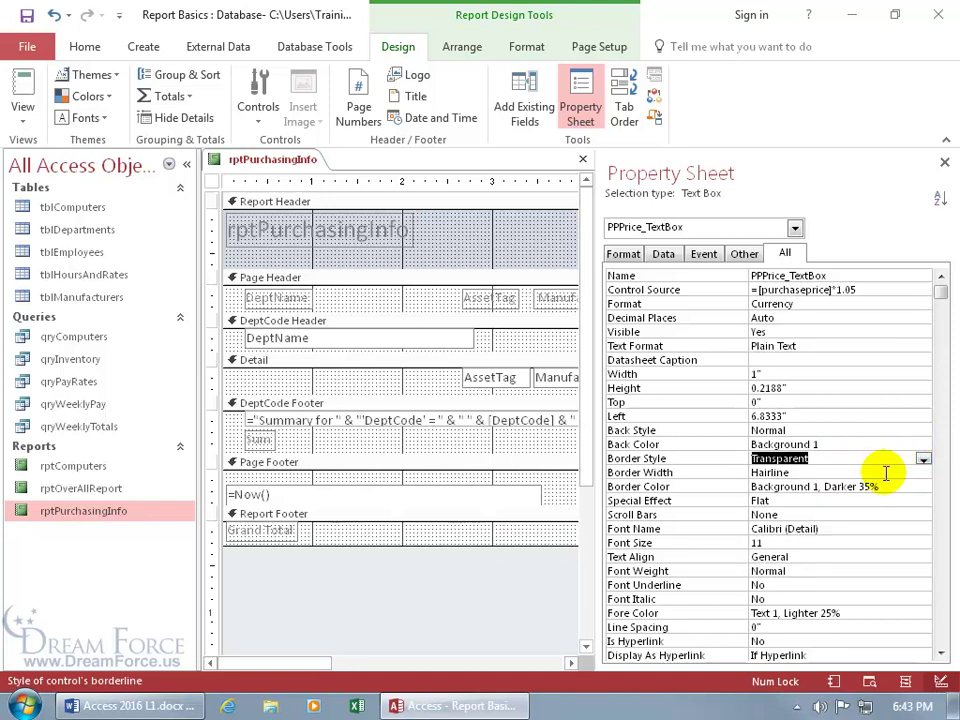
{"action": "left_click", "coordinate": [944, 161]}
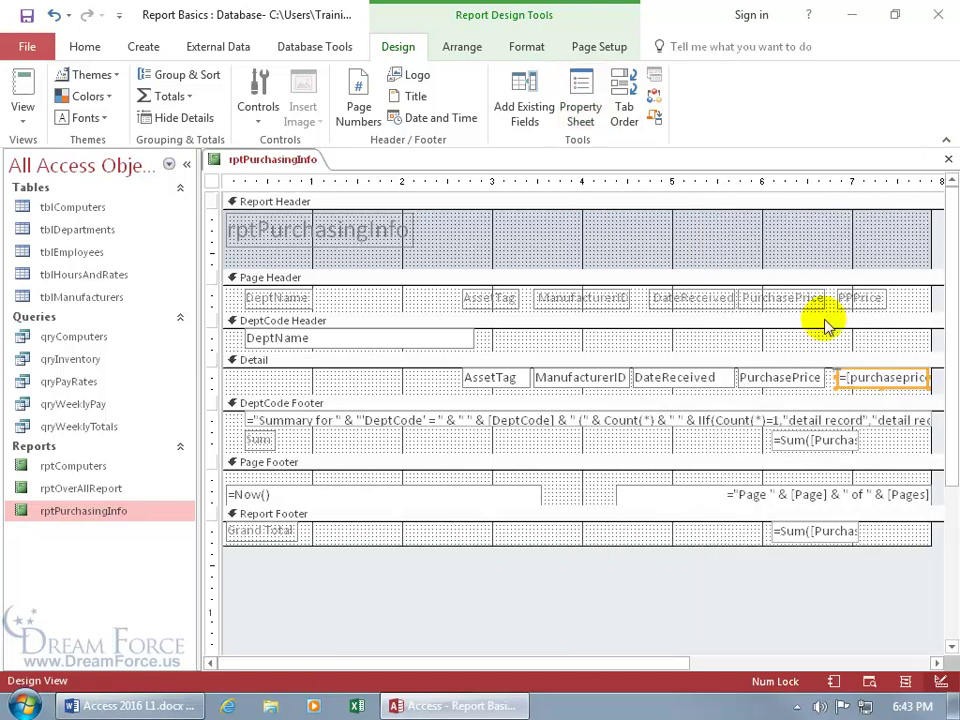
Preview the report in Print Preview, checking the PPPrice column and the date in the page footer.
{"action": "right_click", "coordinate": [292, 166]}
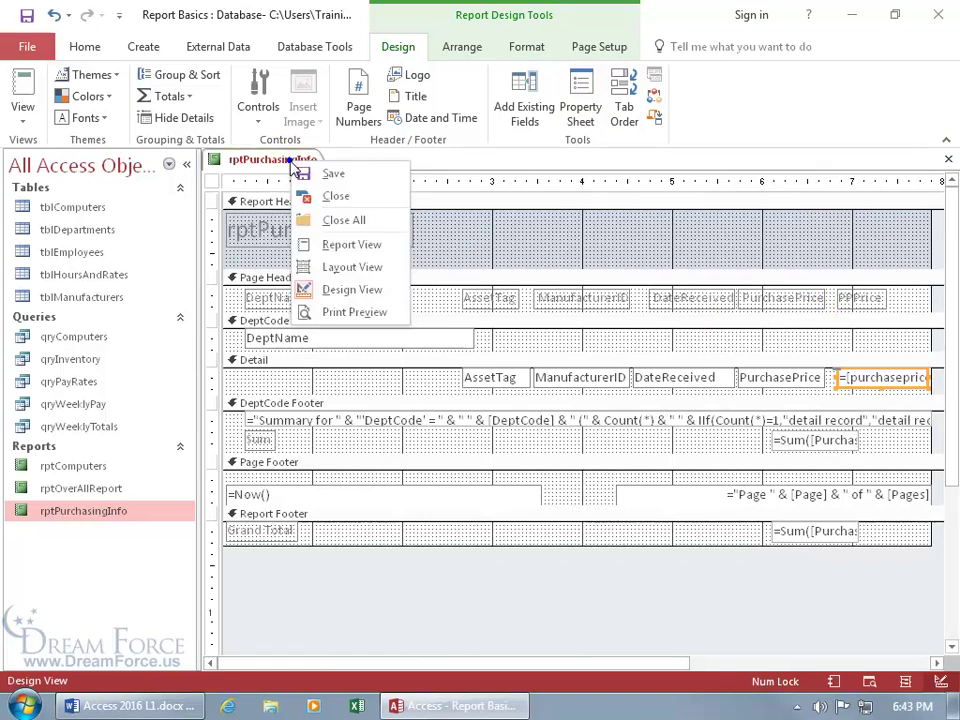
{"action": "left_click", "coordinate": [338, 312]}
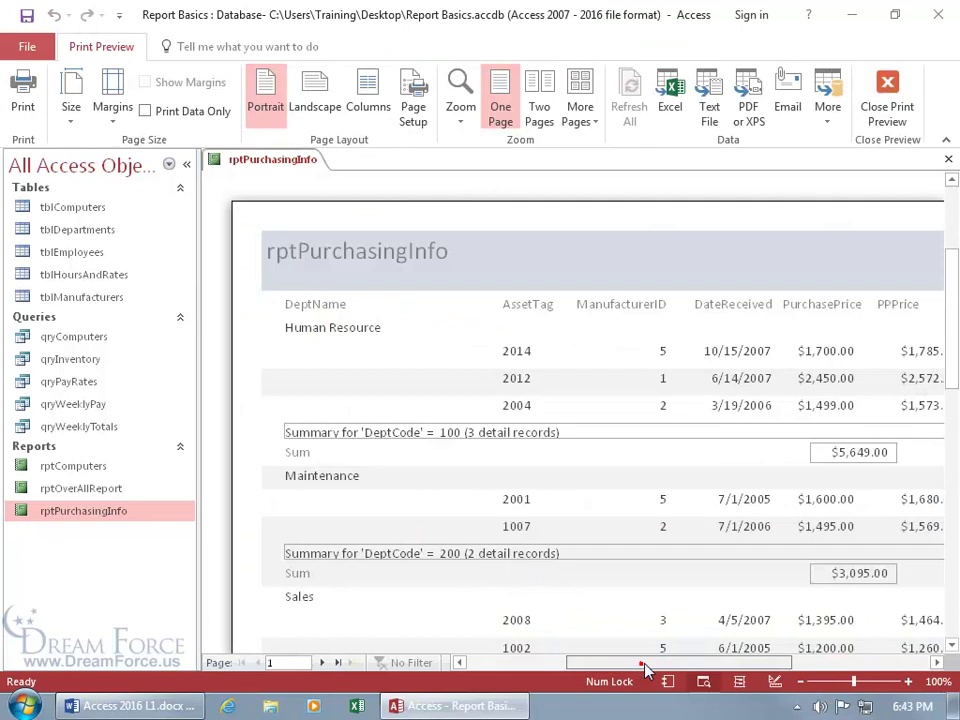
{"action": "left_click_drag", "start_coordinate": [634, 662], "coordinate": [699, 662]}
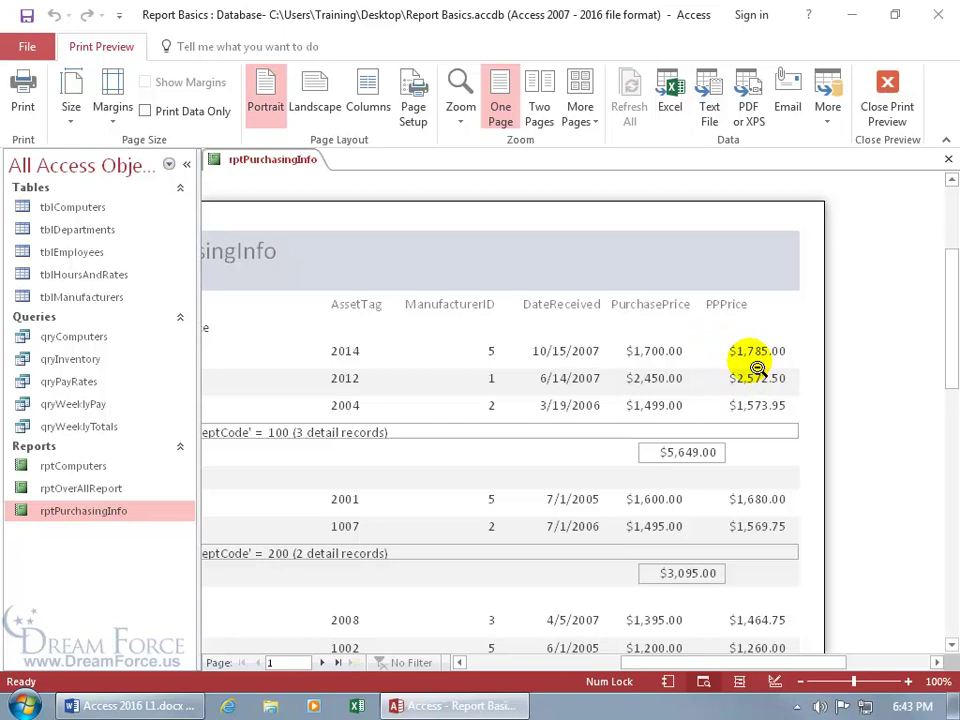
{"action": "left_click_drag", "start_coordinate": [945, 311], "coordinate": [836, 587]}
{"action": "left_click_drag", "start_coordinate": [776, 660], "coordinate": [613, 613]}
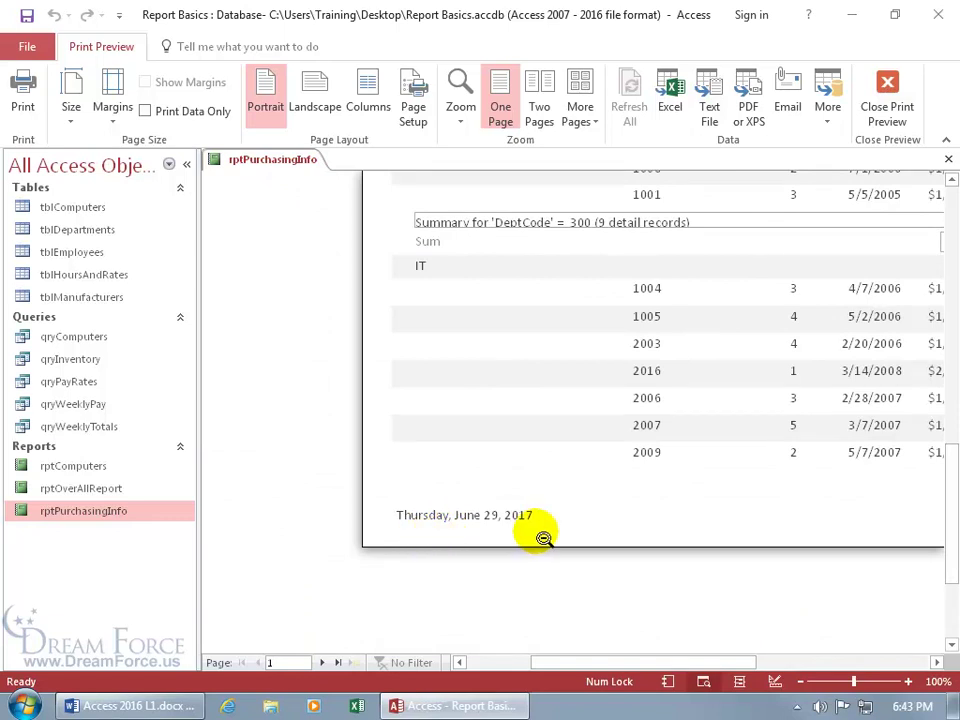
Return the report to Design View and select the date text box in the Page Footer.
{"action": "right_click", "coordinate": [543, 353]}
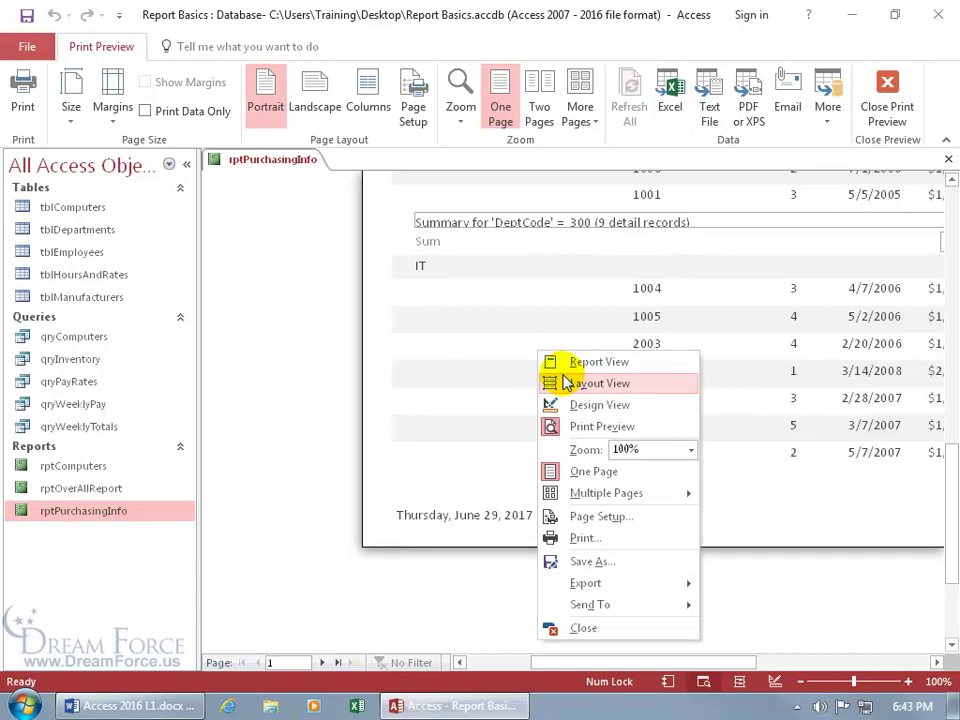
{"action": "left_click", "coordinate": [574, 407]}
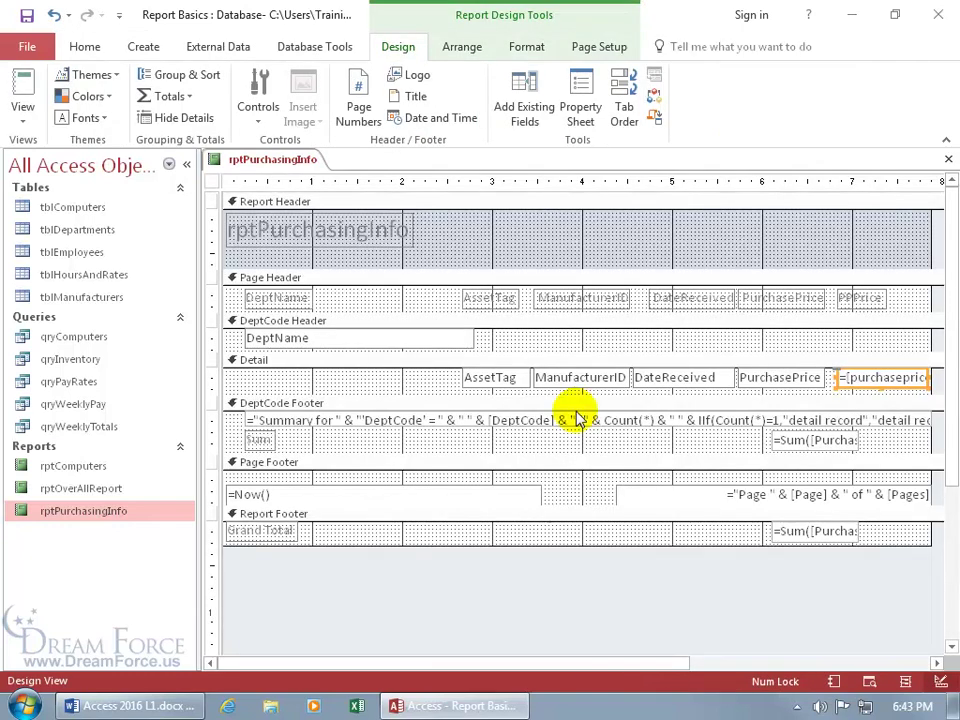
{"action": "left_click", "coordinate": [286, 492]}
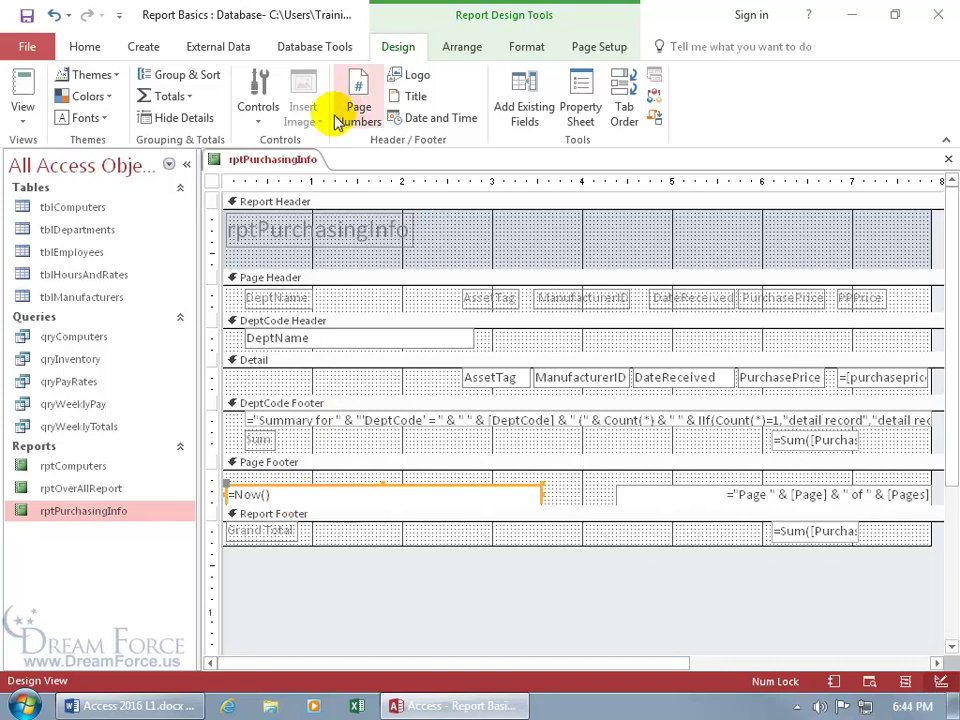
Add an unbound text box to the Page Footer and delete its attached label.
{"action": "left_click", "coordinate": [260, 115]}
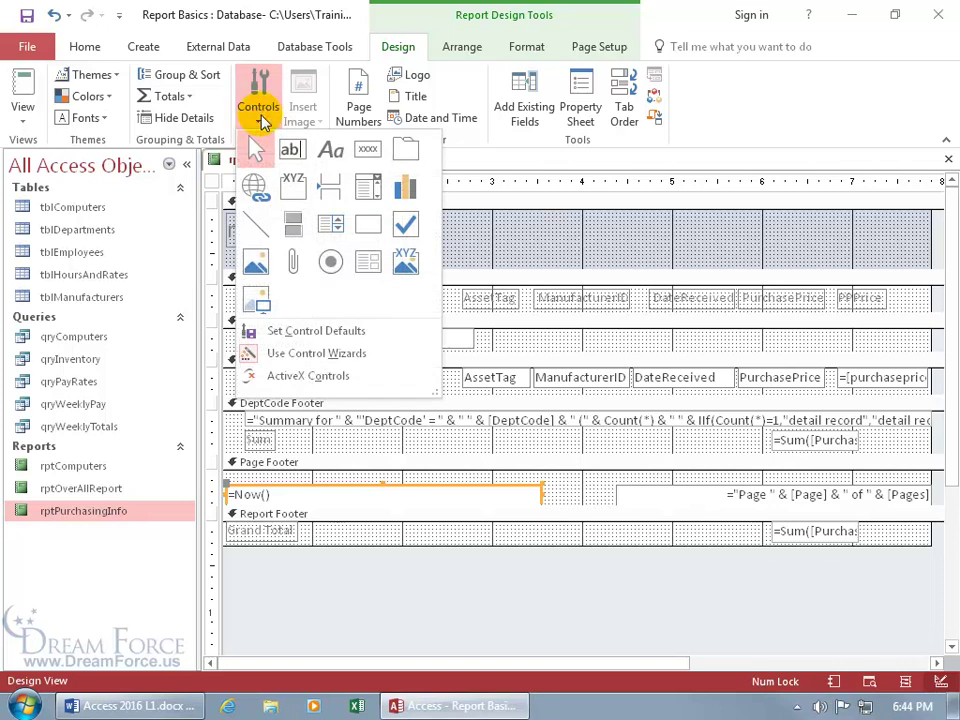
{"action": "left_click", "coordinate": [290, 150]}
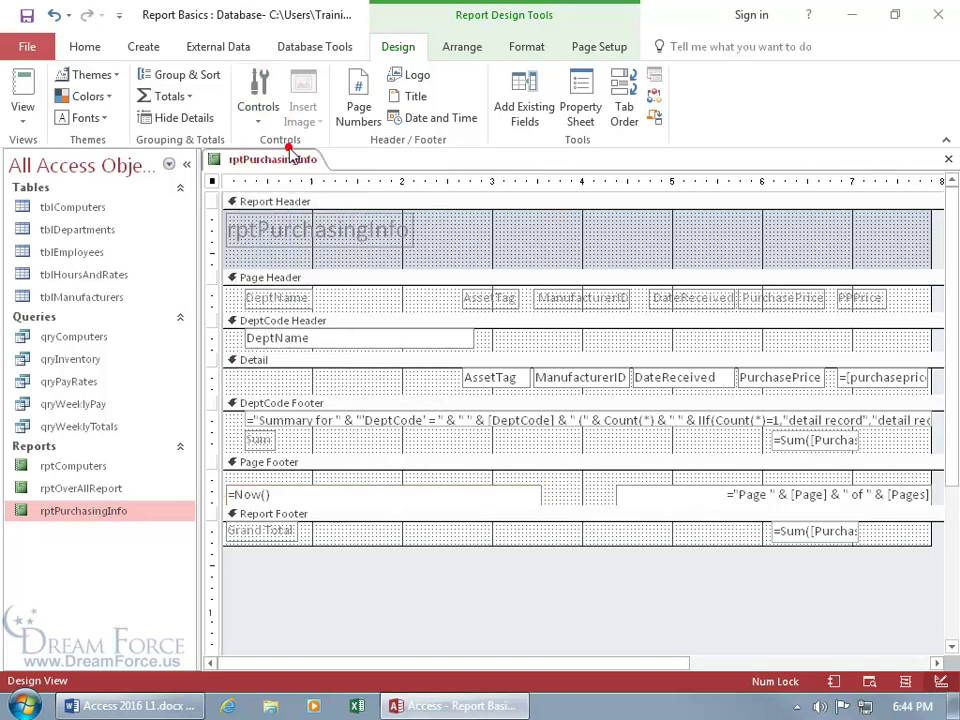
{"action": "left_click", "coordinate": [470, 479]}
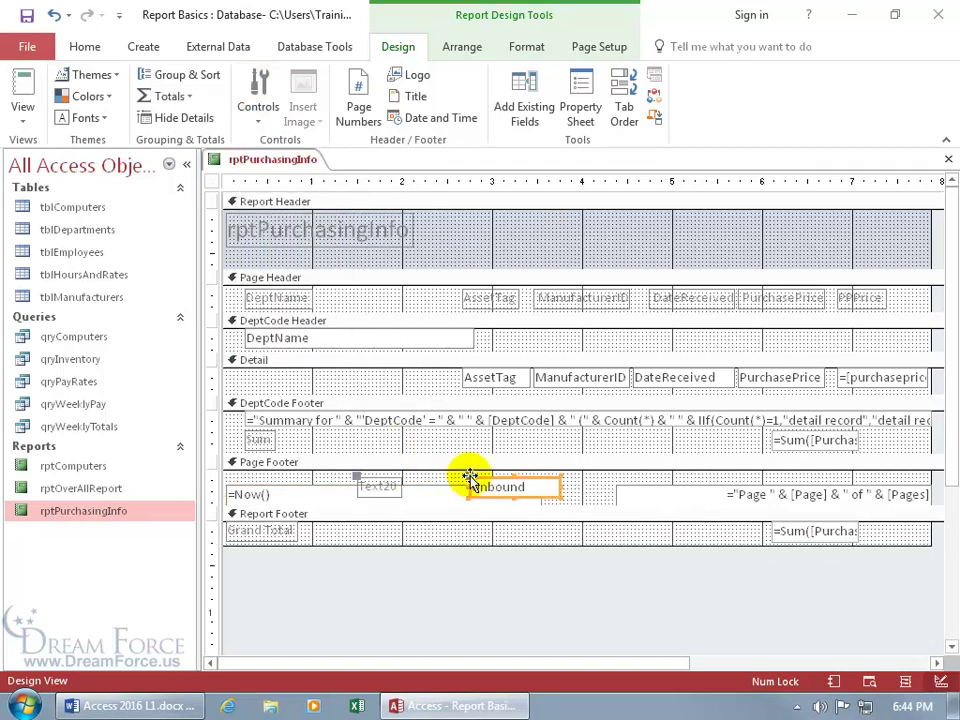
{"action": "left_click", "coordinate": [381, 485]}
{"action": "left_click", "coordinate": [388, 484]}
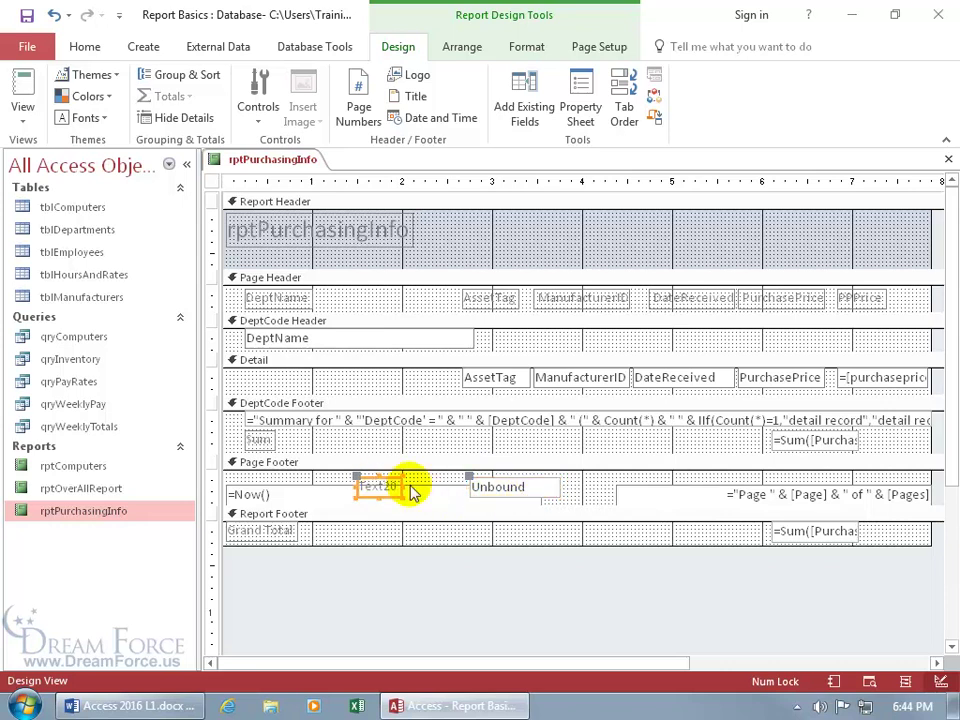
{"action": "key", "text": "Delete"}
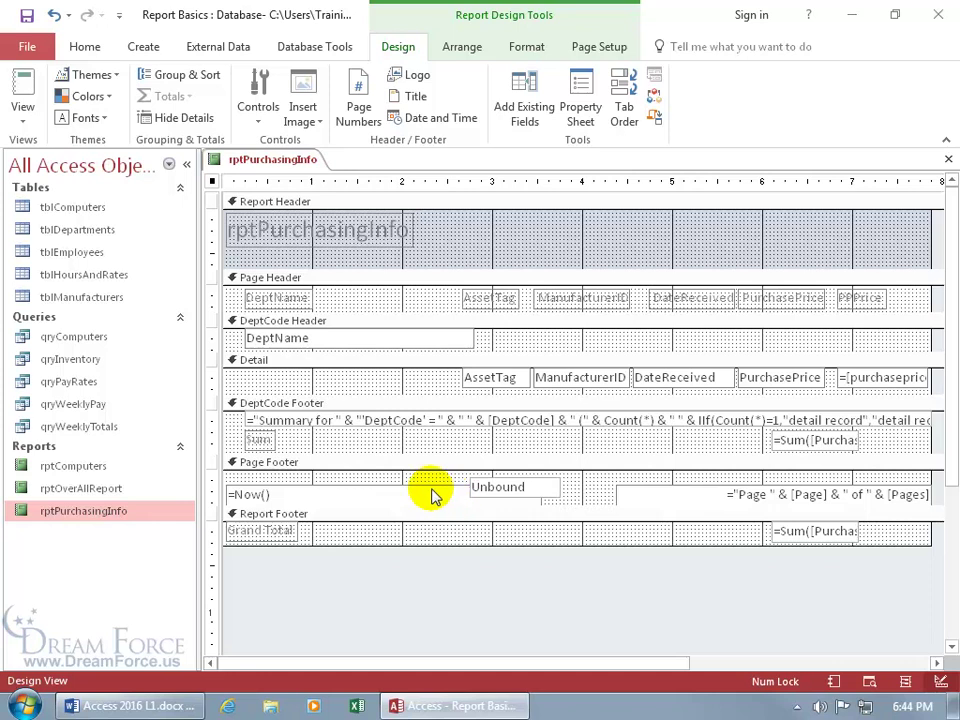
Enter =Now() in the unbound Page Footer text box, and delete that text box.
{"action": "left_click", "coordinate": [498, 487]}
{"action": "left_click", "coordinate": [502, 486]}
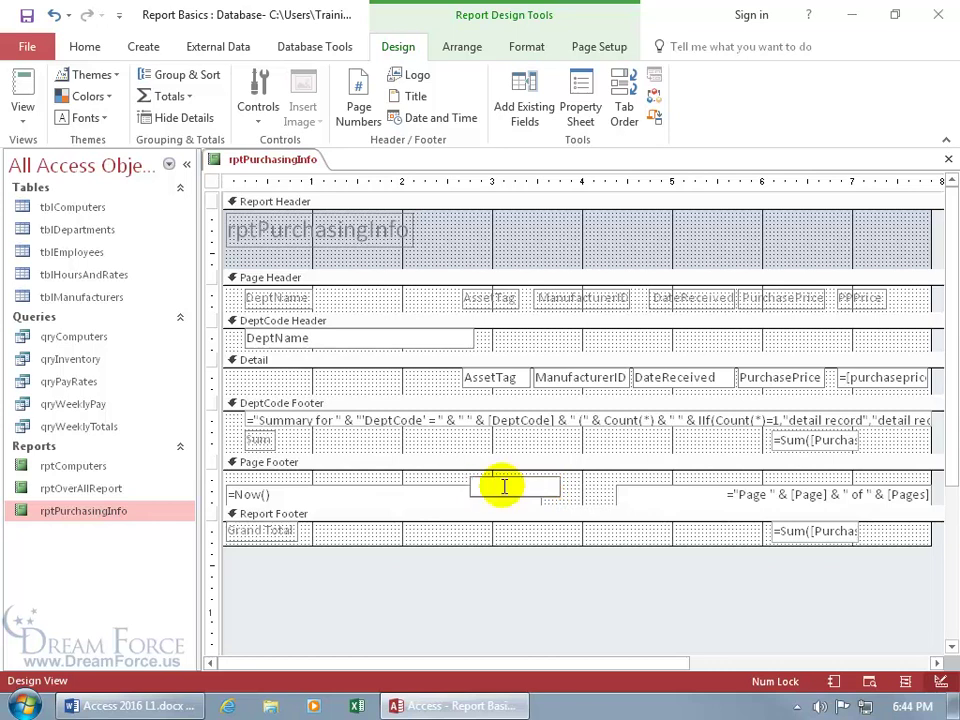
{"action": "type", "text": "=now()"}
{"action": "key", "text": "Return"}
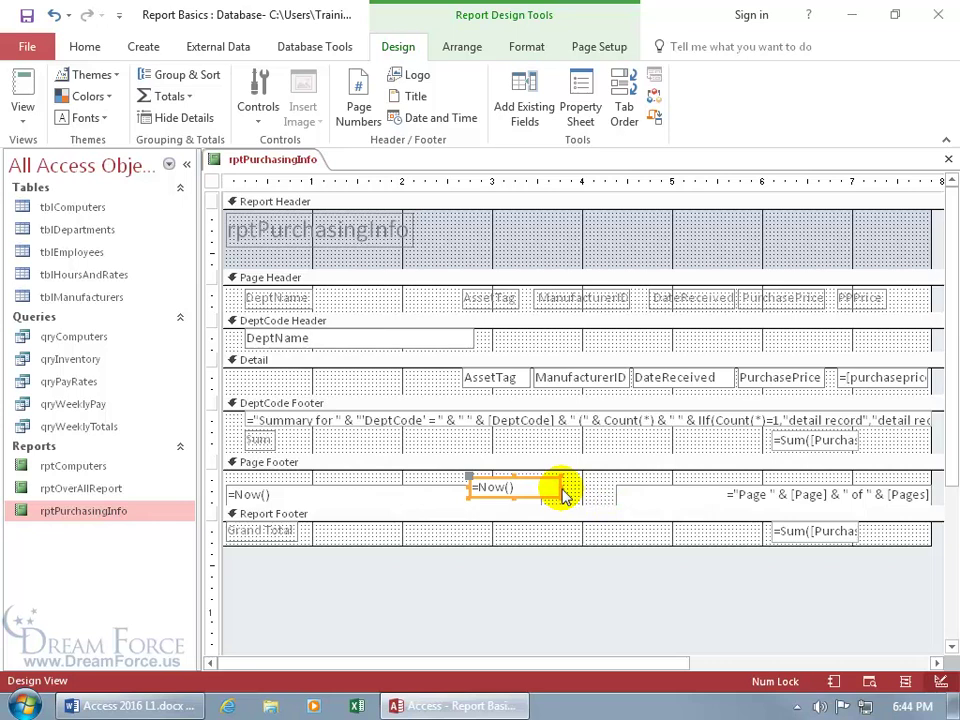
{"action": "key", "text": "Delete"}
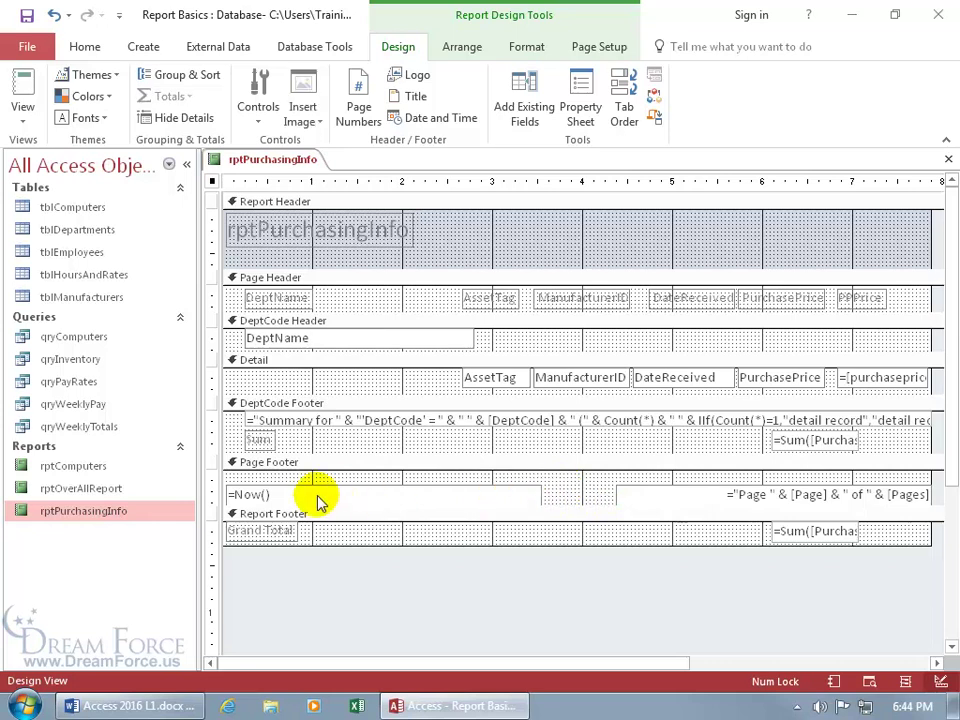
Set the format of the original =Now() text box in the Page Footer to Short Date and close its properties.
{"action": "left_click", "coordinate": [318, 497]}
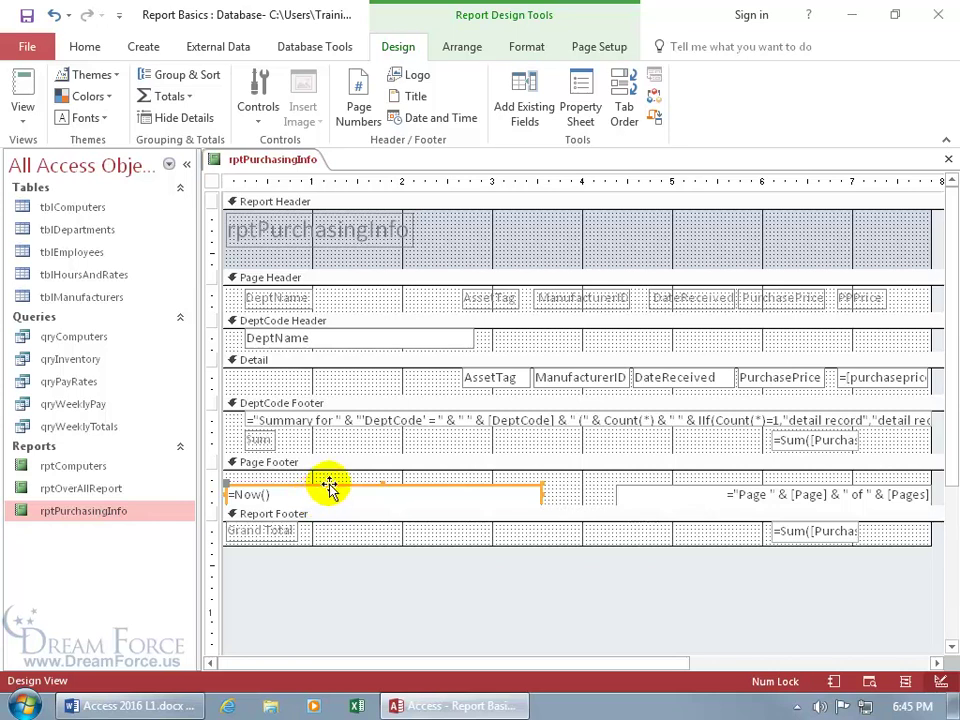
{"action": "right_click", "coordinate": [329, 487]}
{"action": "left_click", "coordinate": [350, 679]}
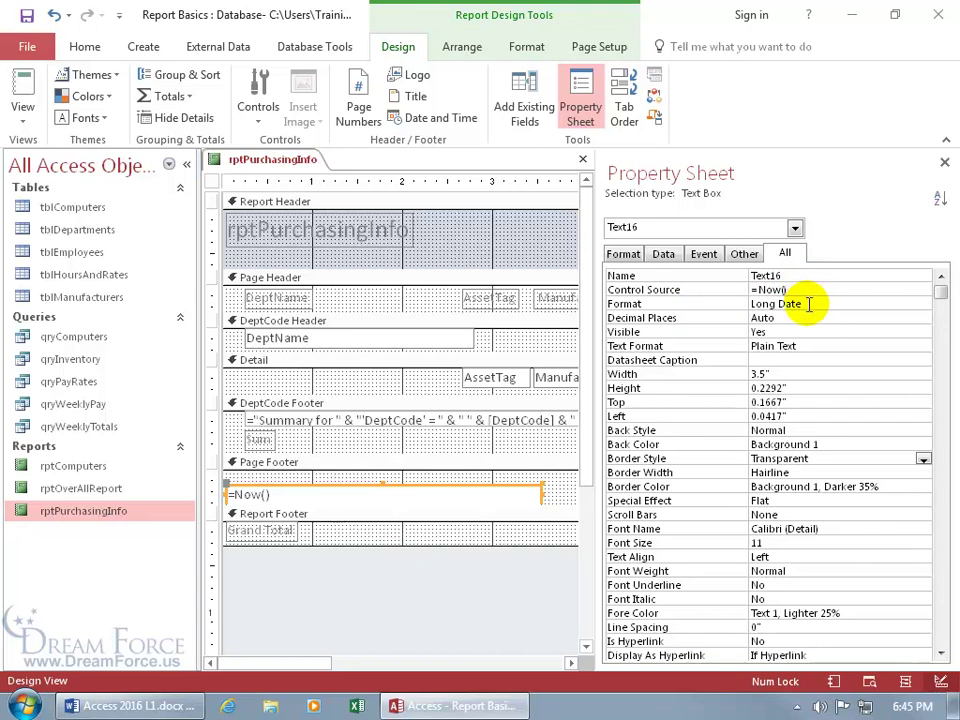
{"action": "left_click", "coordinate": [859, 303]}
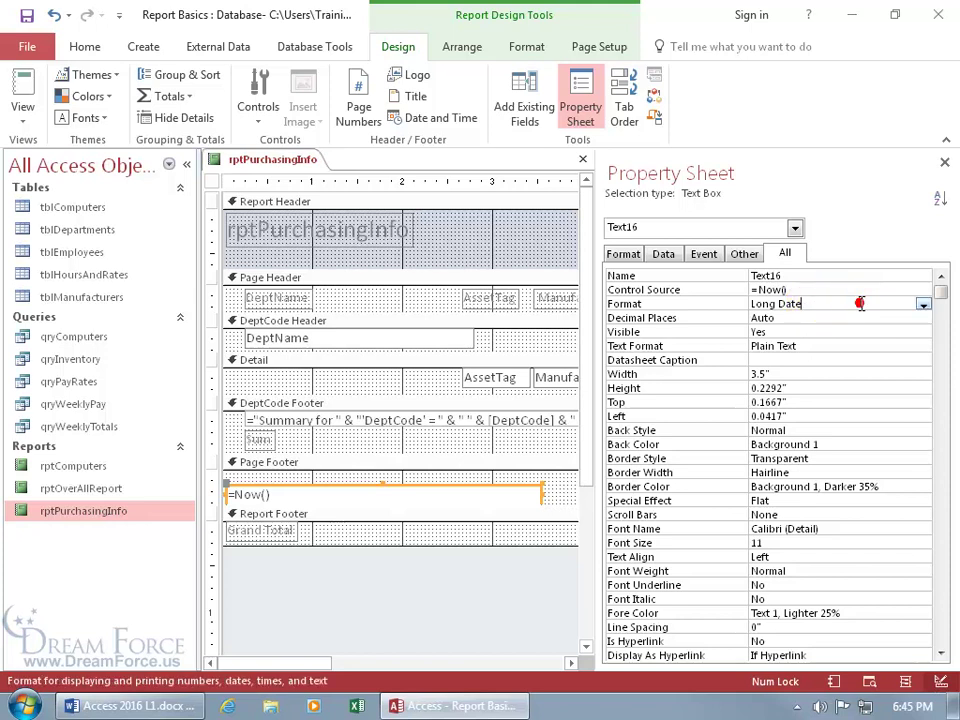
{"action": "left_click", "coordinate": [923, 304]}
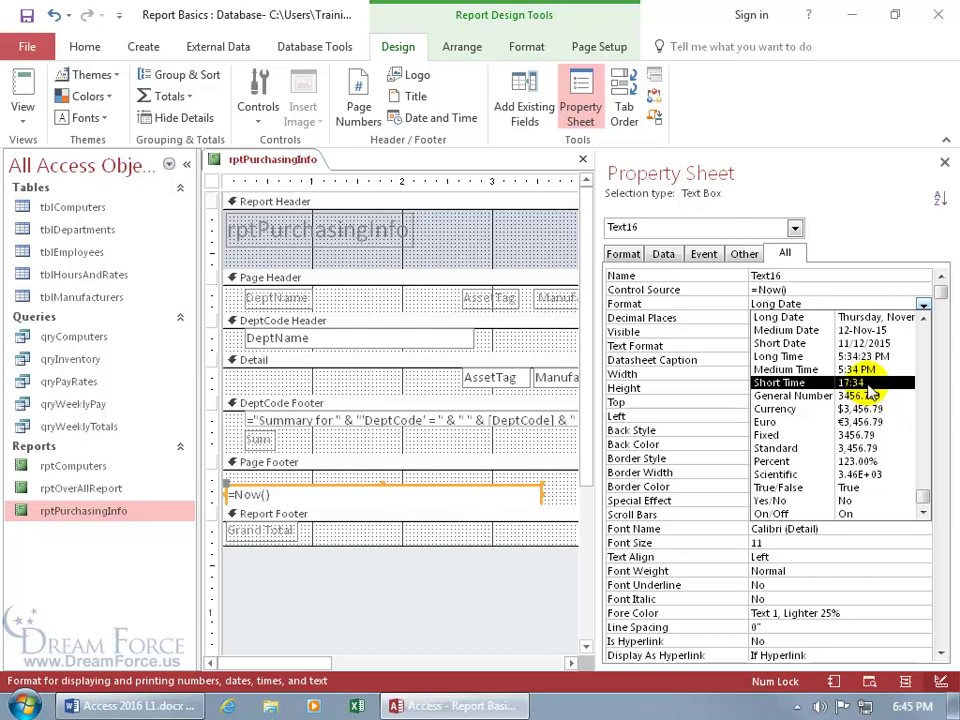
{"action": "left_click", "coordinate": [865, 345]}
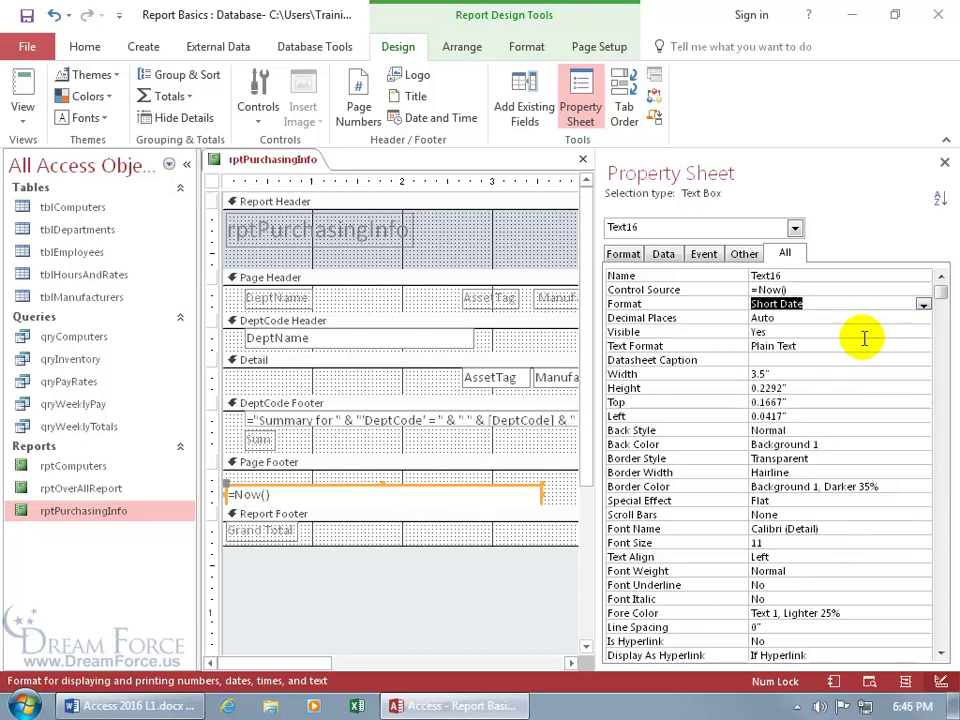
{"action": "left_click", "coordinate": [944, 162]}
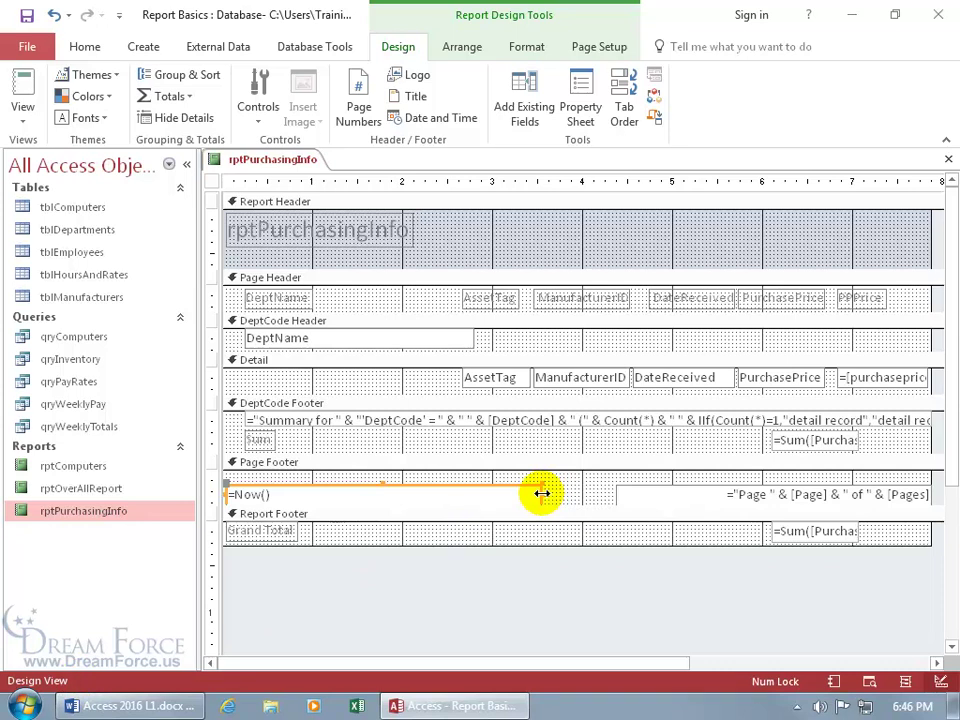
Narrow the =Now() text box in the Page Footer to about 1.75 inches, and select the footer date in Layout View.
{"action": "left_click", "coordinate": [541, 493]}
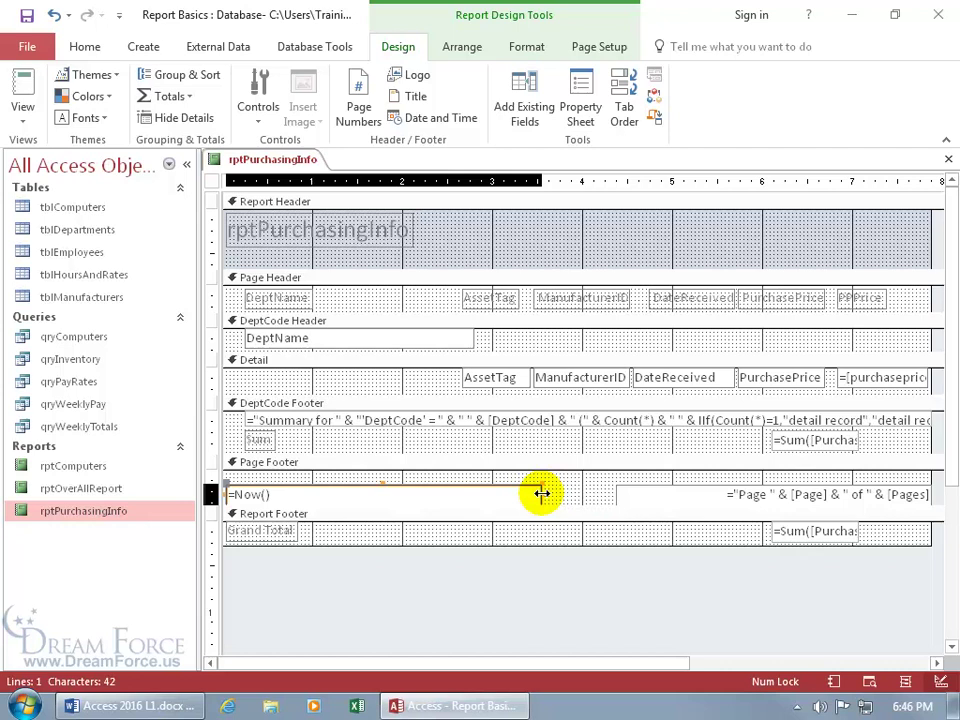
{"action": "left_click_drag", "start_coordinate": [541, 493], "coordinate": [381, 500]}
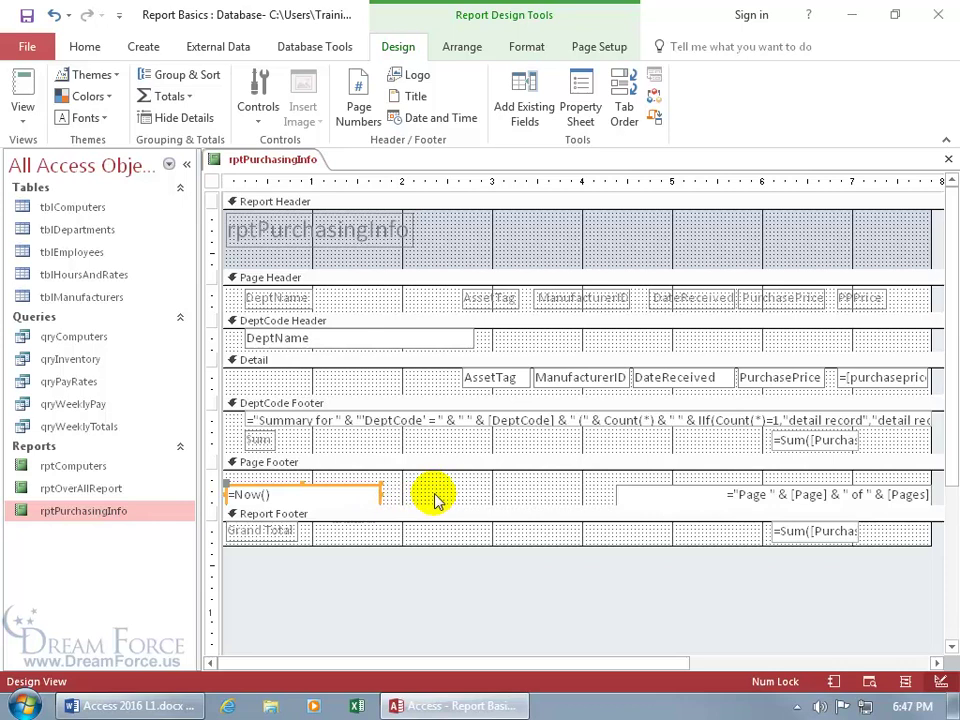
{"action": "right_click", "coordinate": [279, 158]}
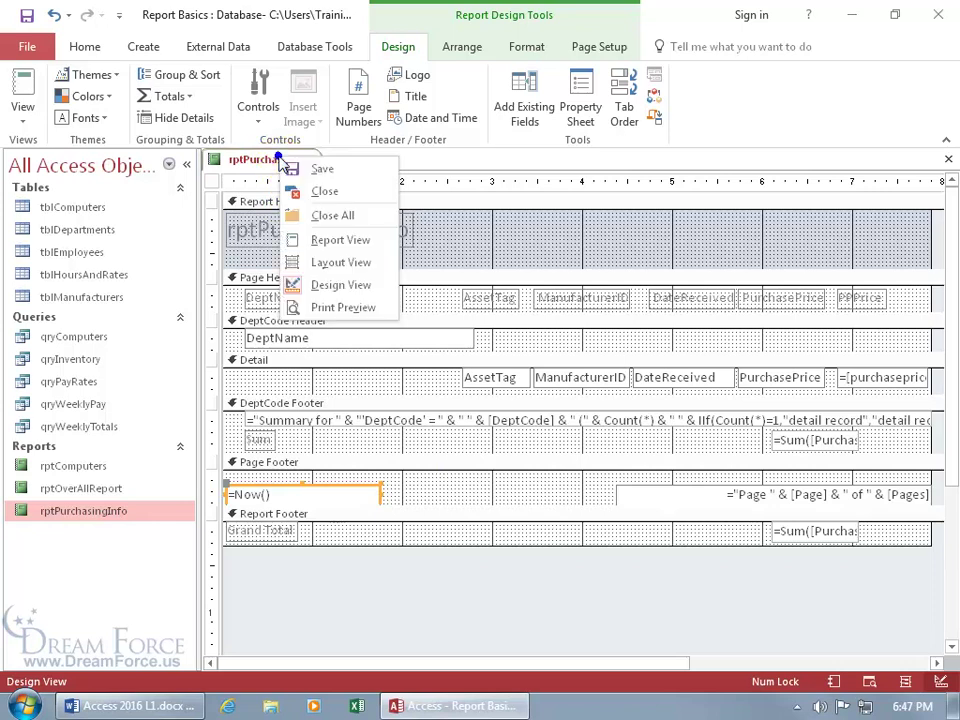
{"action": "left_click", "coordinate": [305, 262]}
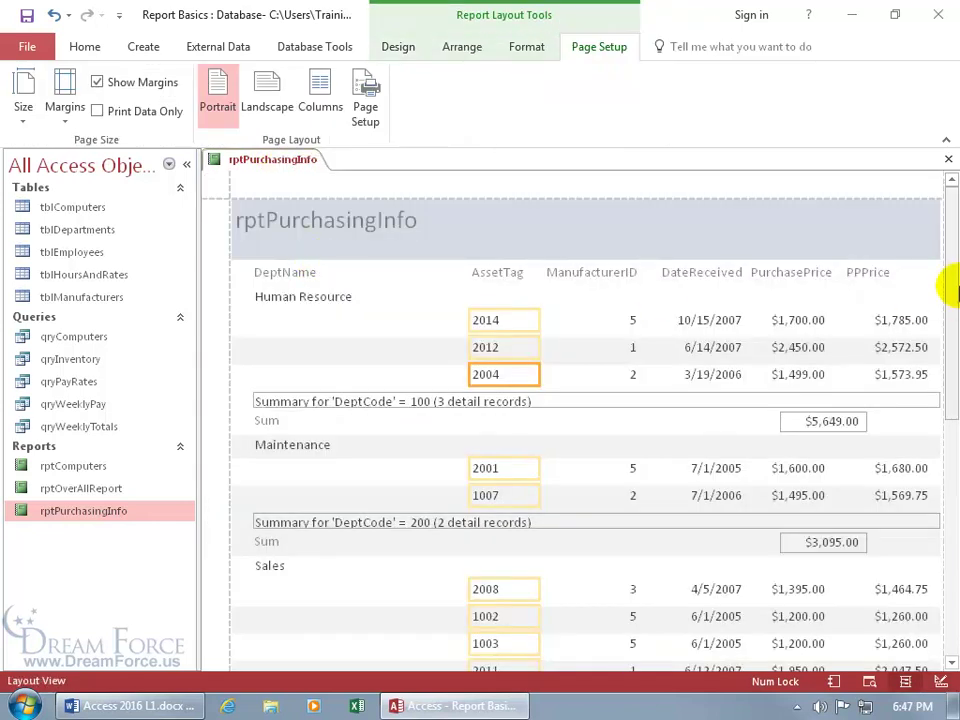
{"action": "left_click_drag", "start_coordinate": [948, 290], "coordinate": [921, 658]}
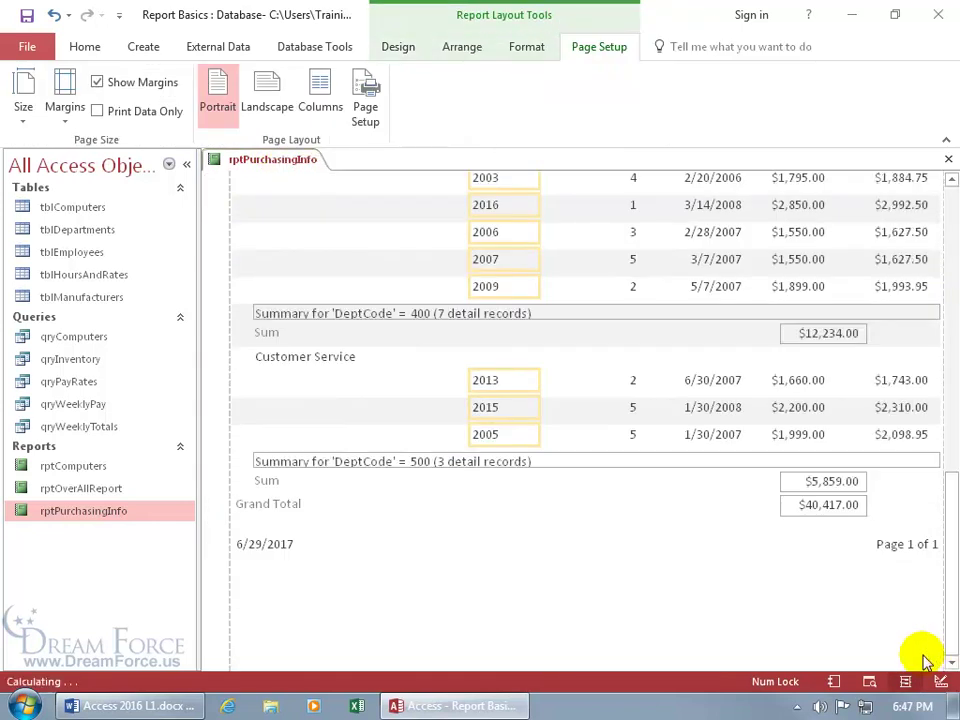
{"action": "left_click", "coordinate": [283, 547]}
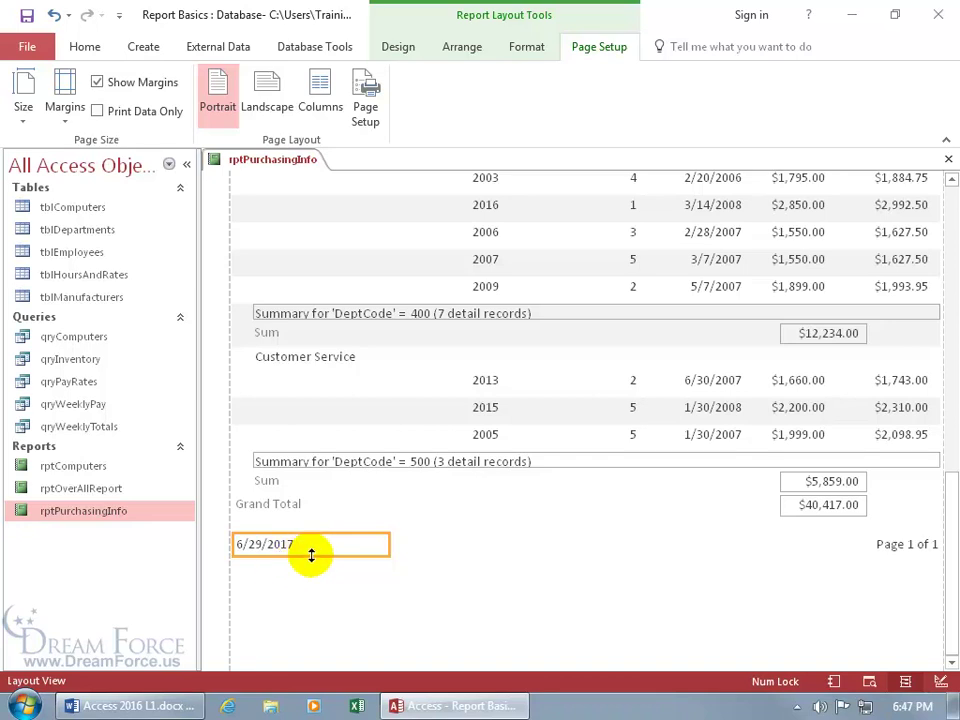
Make the page footer date box two lines tall, and undo the height change.
{"action": "left_click_drag", "start_coordinate": [311, 555], "coordinate": [312, 572]}
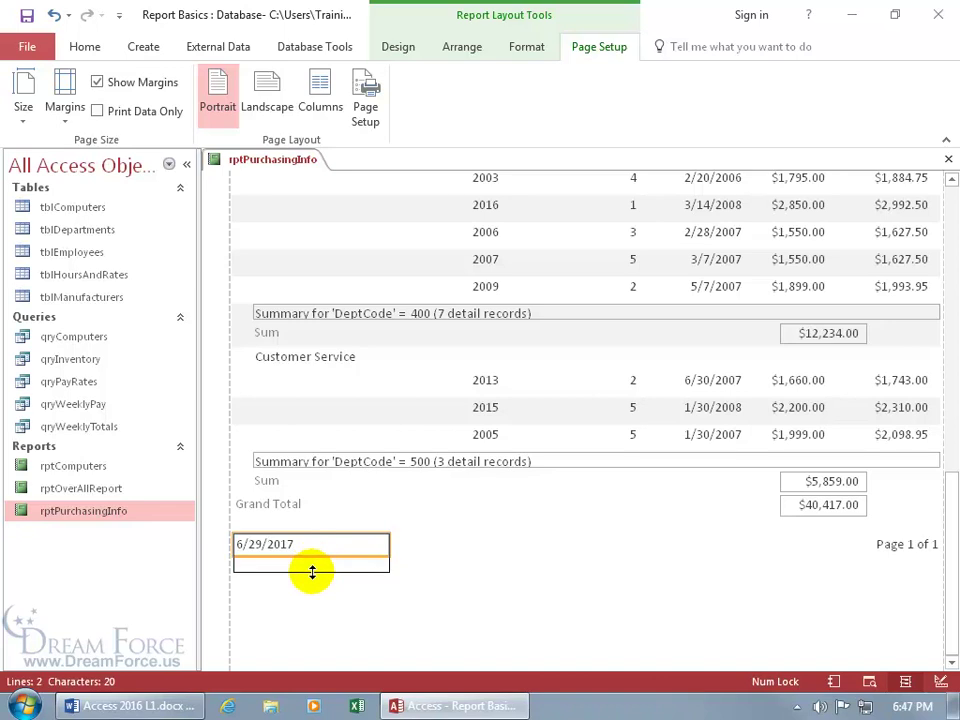
{"action": "left_click_drag", "start_coordinate": [312, 572], "coordinate": [313, 573]}
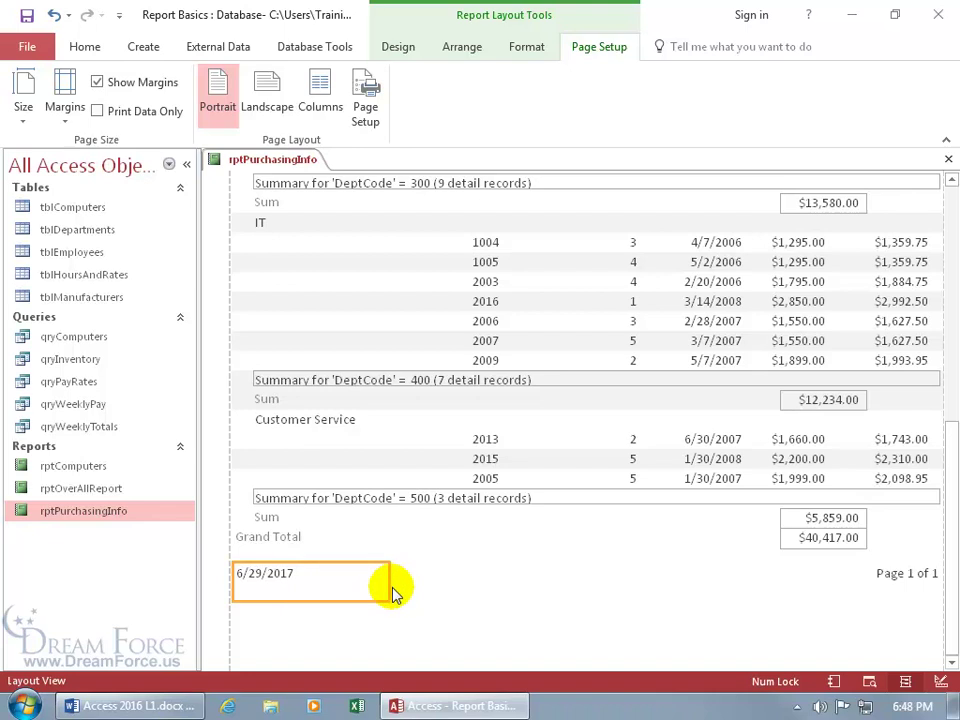
{"action": "left_click", "coordinate": [53, 17]}
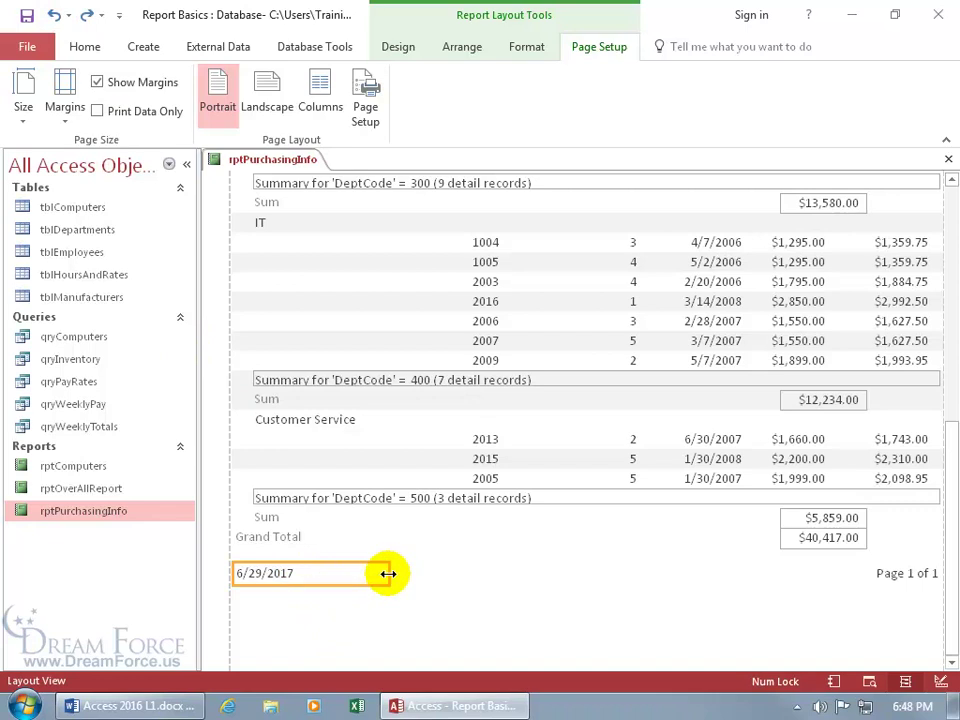
Narrow the page footer date box to about 9 characters to fit the date, and show the report in Print Preview.
{"action": "left_click_drag", "start_coordinate": [388, 573], "coordinate": [301, 574]}
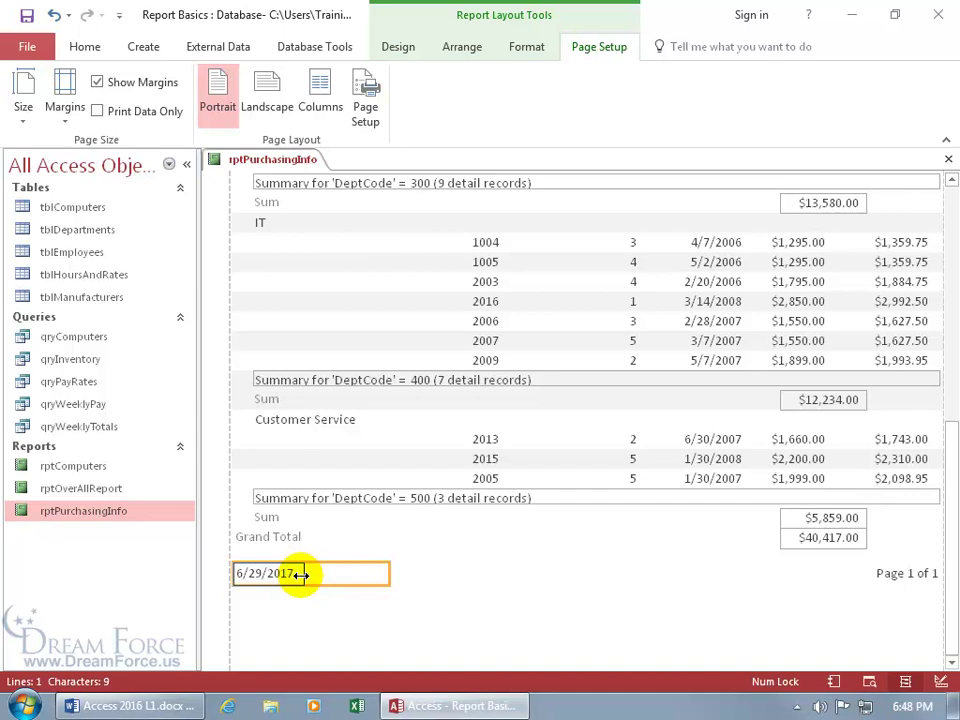
{"action": "left_click_drag", "start_coordinate": [301, 574], "coordinate": [300, 573]}
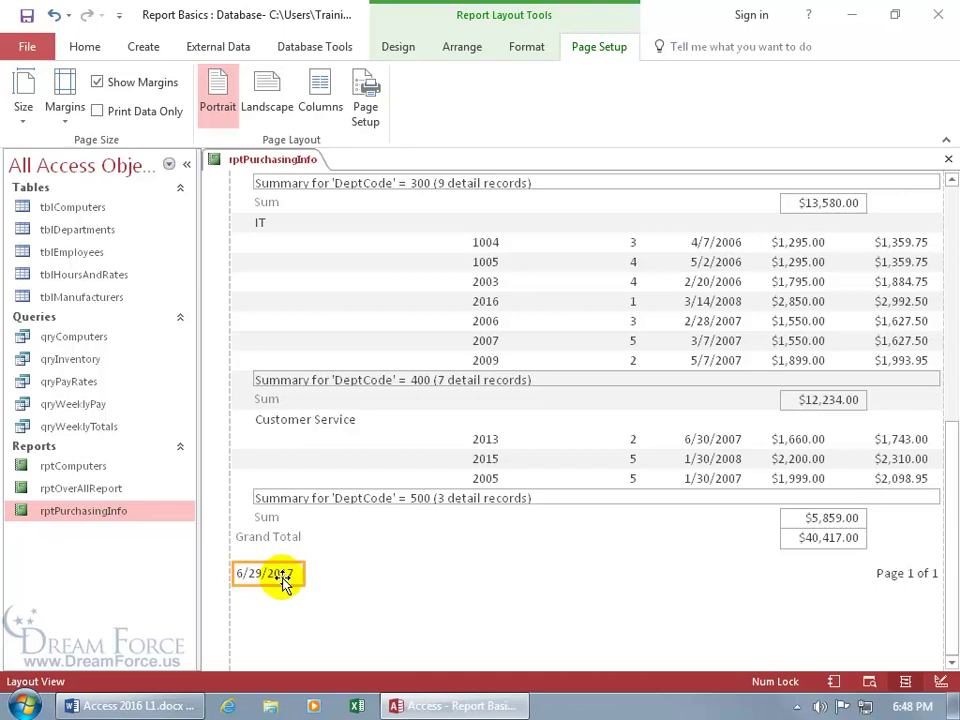
{"action": "right_click", "coordinate": [329, 609]}
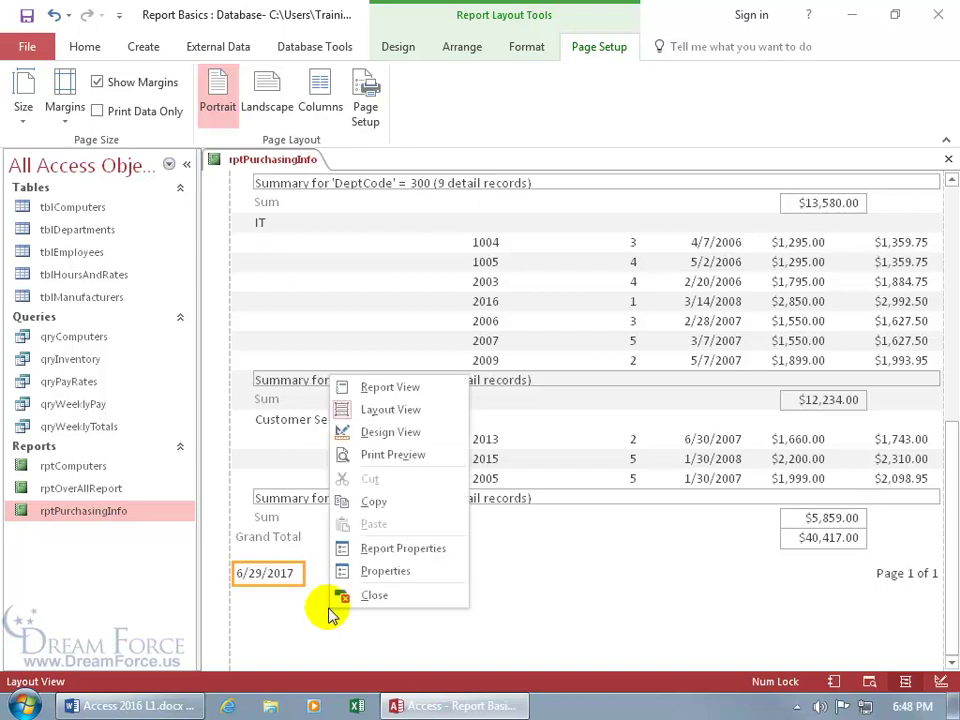
{"action": "left_click", "coordinate": [420, 458]}
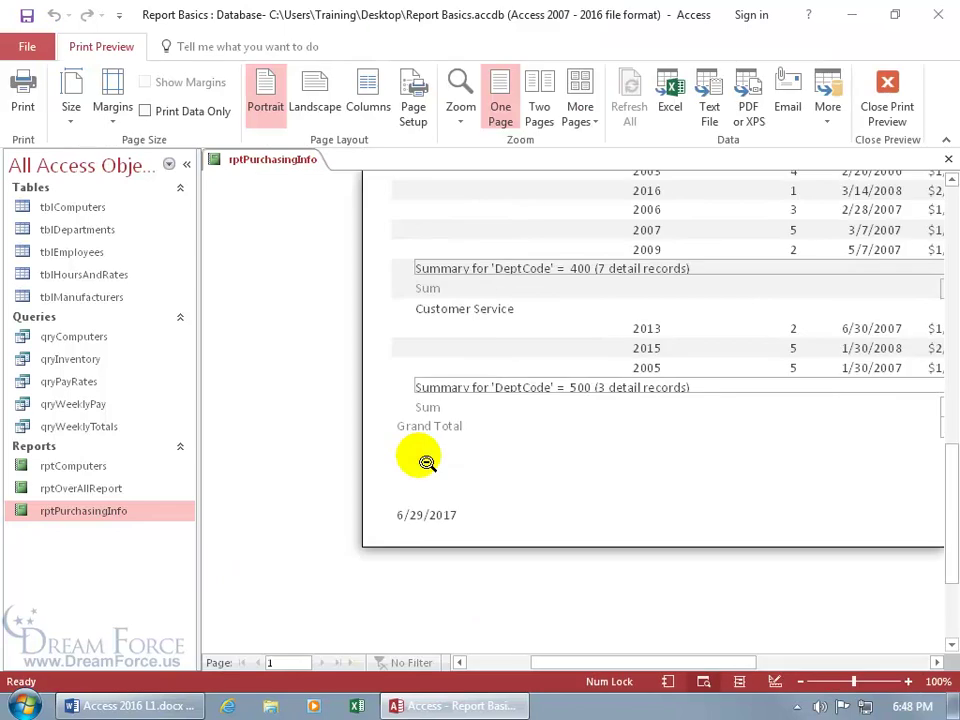